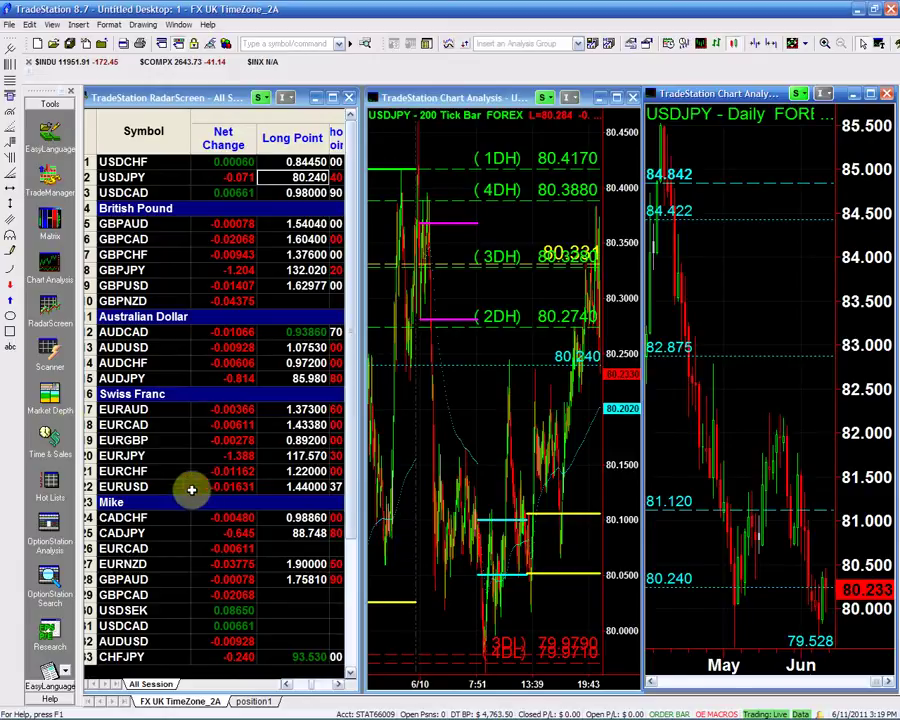
Load EURCAD into the linked charts and review its Long Point, Struct Long and Long Stop values in the enlarged RadarScreen.
click(127, 425)
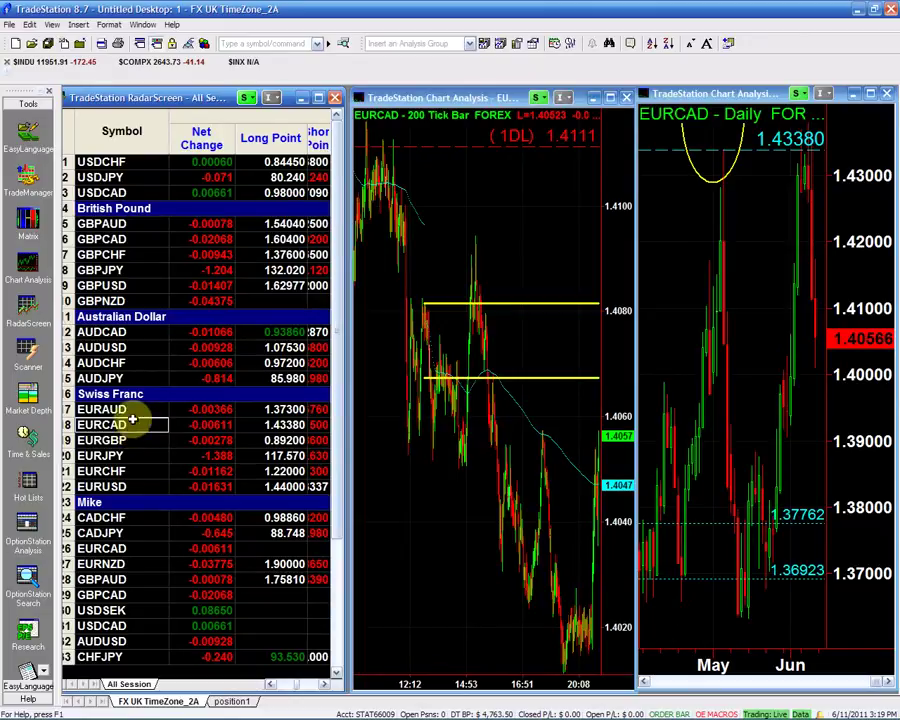
click(454, 311)
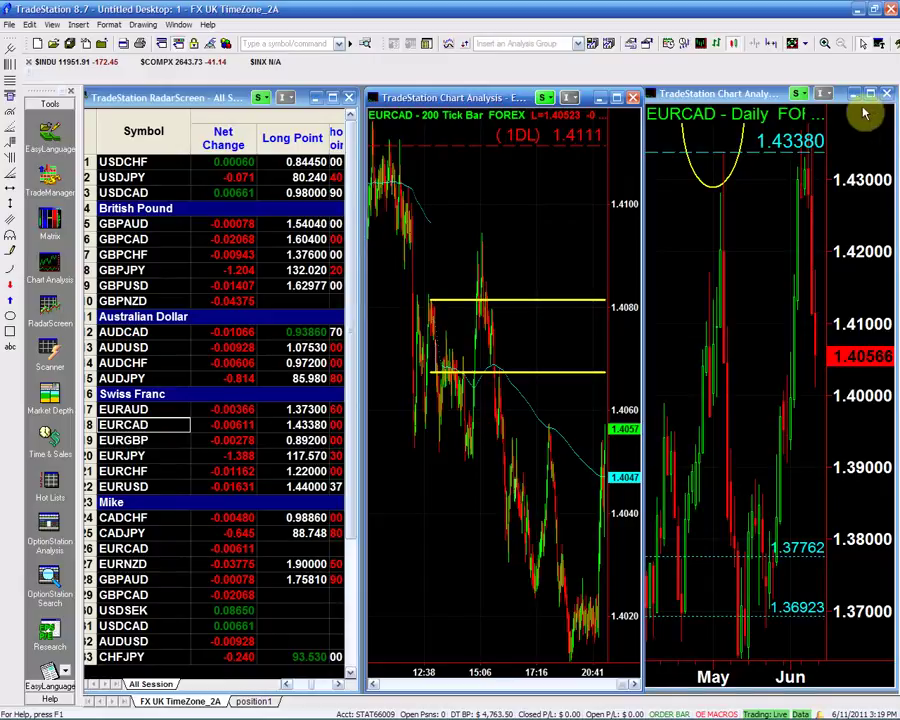
click(331, 97)
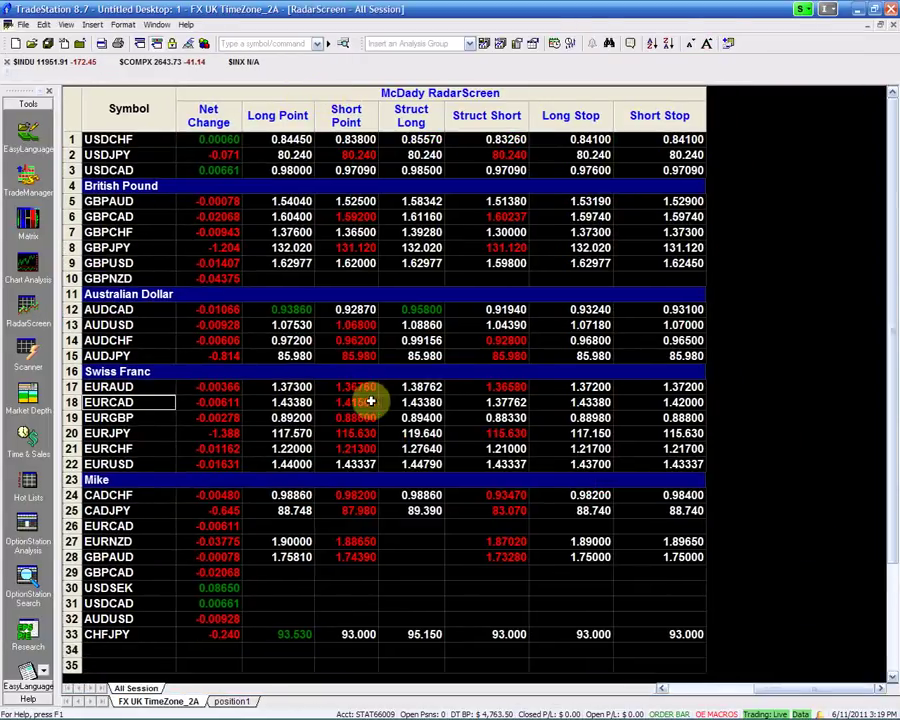
click(296, 402)
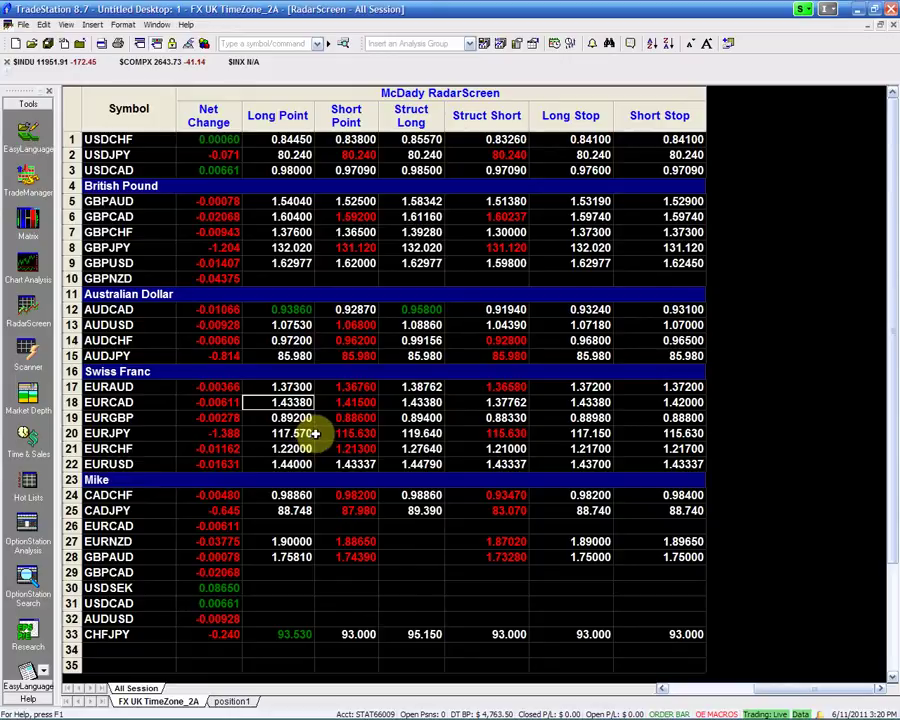
click(421, 402)
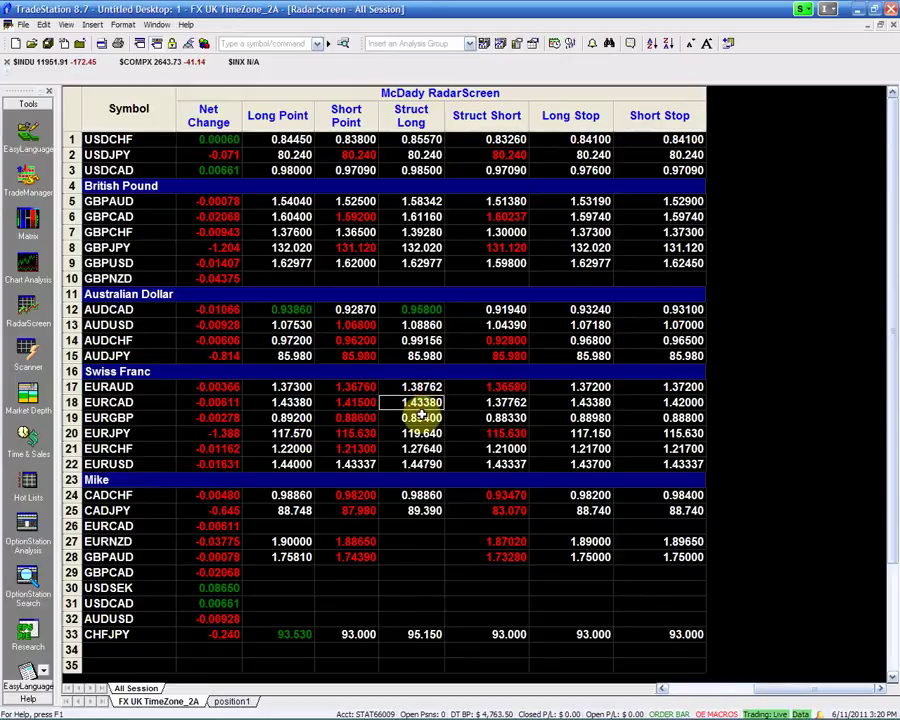
click(600, 402)
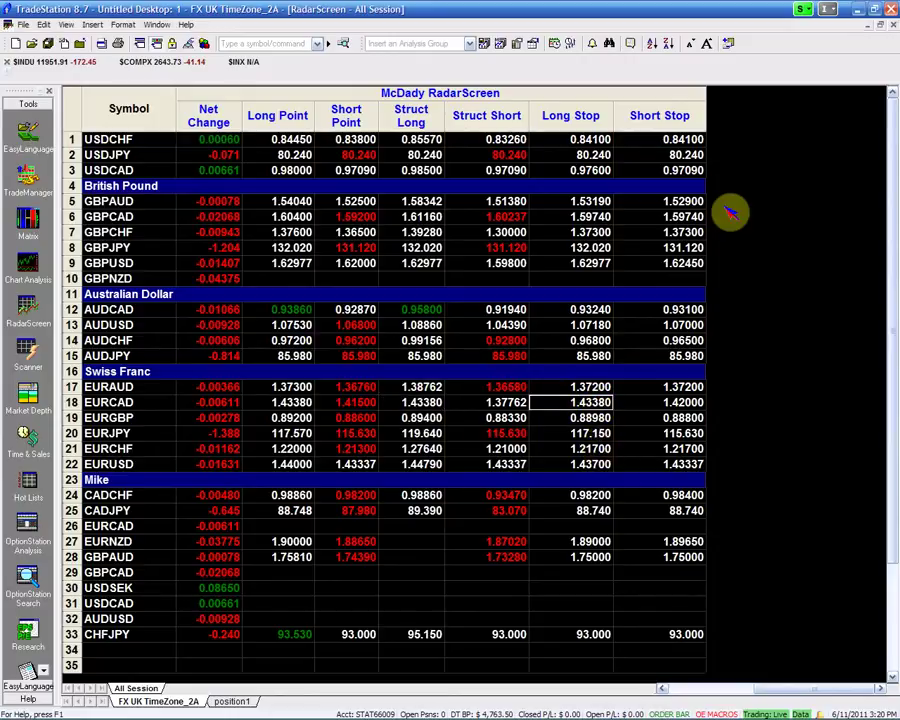
click(881, 25)
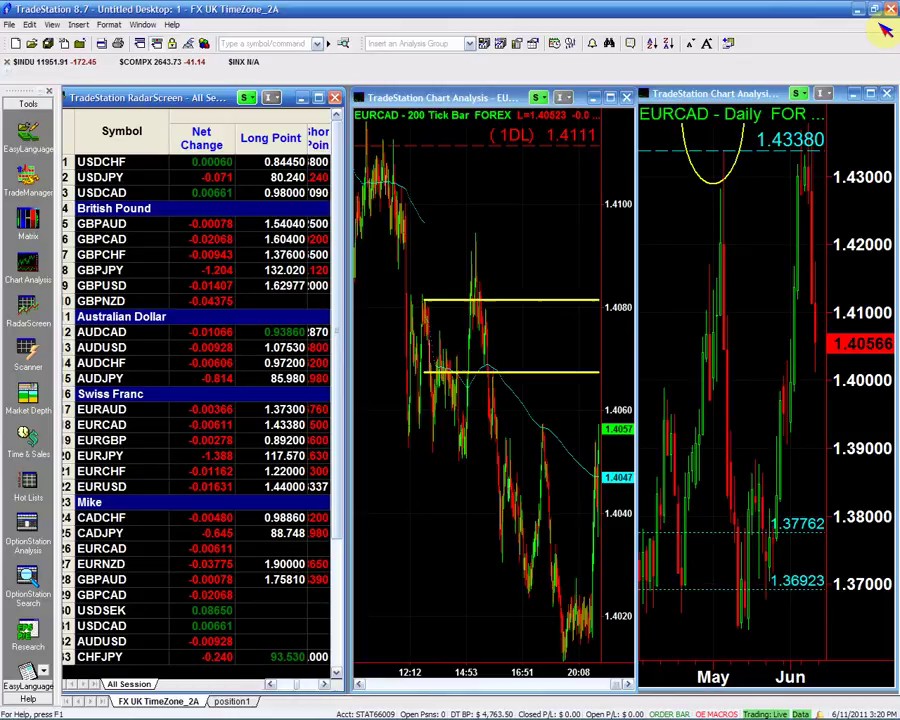
Examine the enlarged EURCAD daily chart from its long-term range down to the recent months around the marked key levels.
click(870, 94)
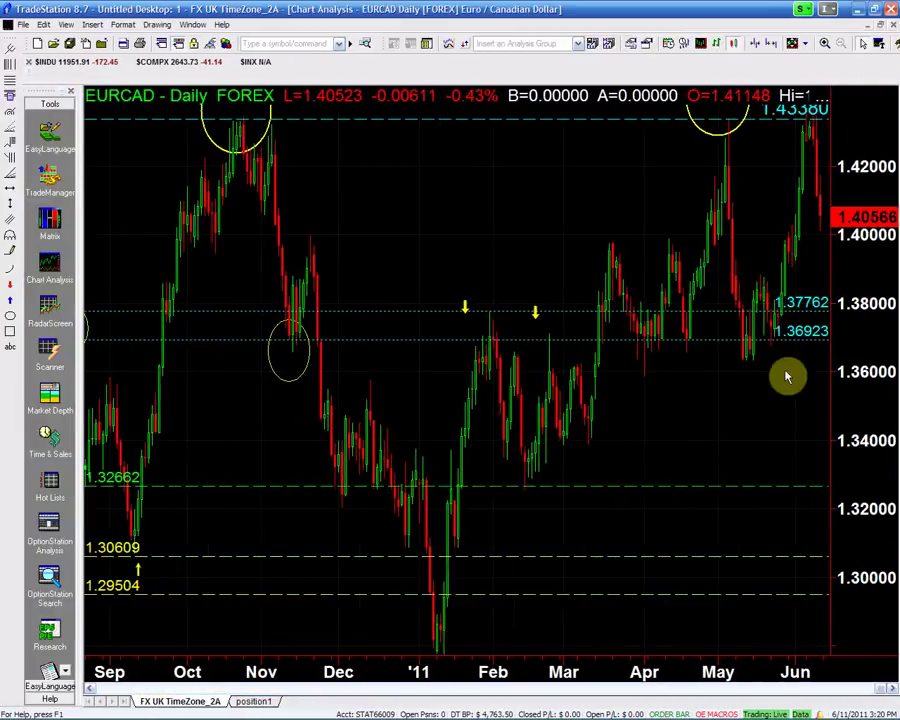
scroll(743, 493, down, 5)
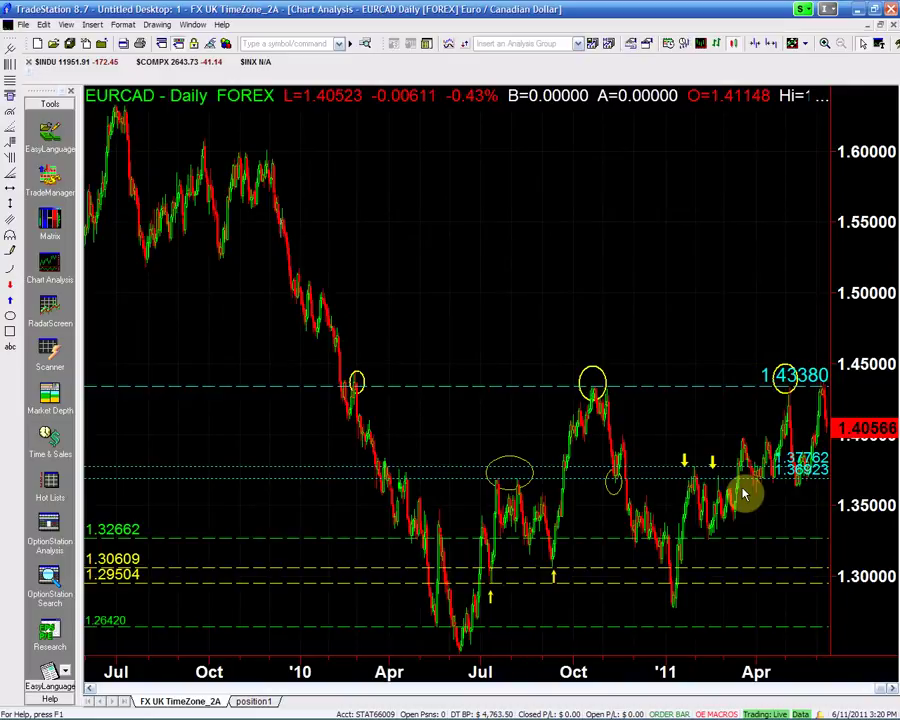
scroll(743, 493, up, 2)
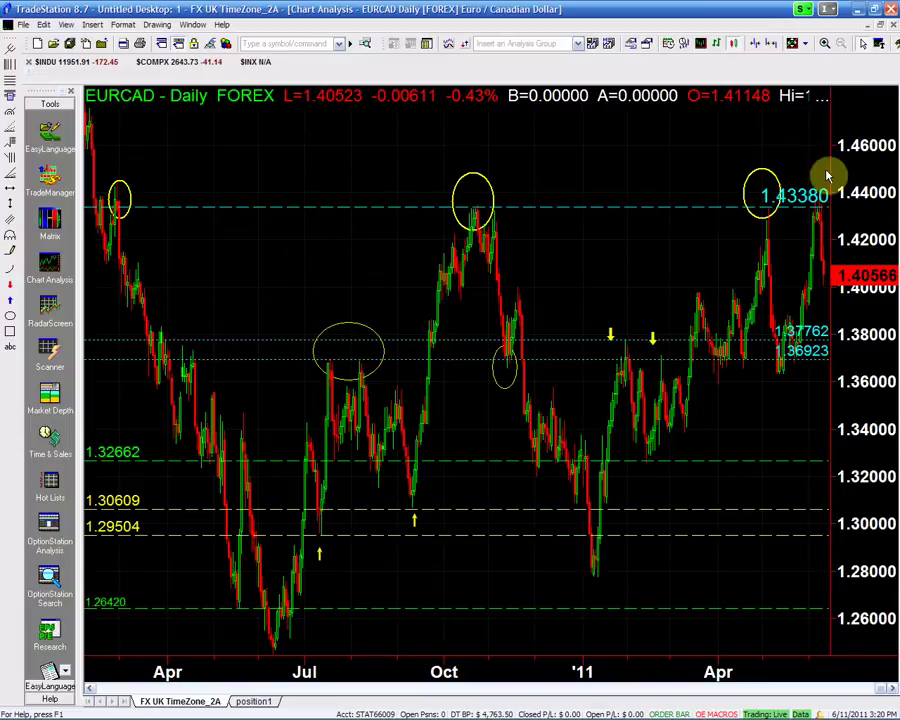
key(Up)
key(Up)
key(Up)
key(Up)
key(Up)
key(Up)
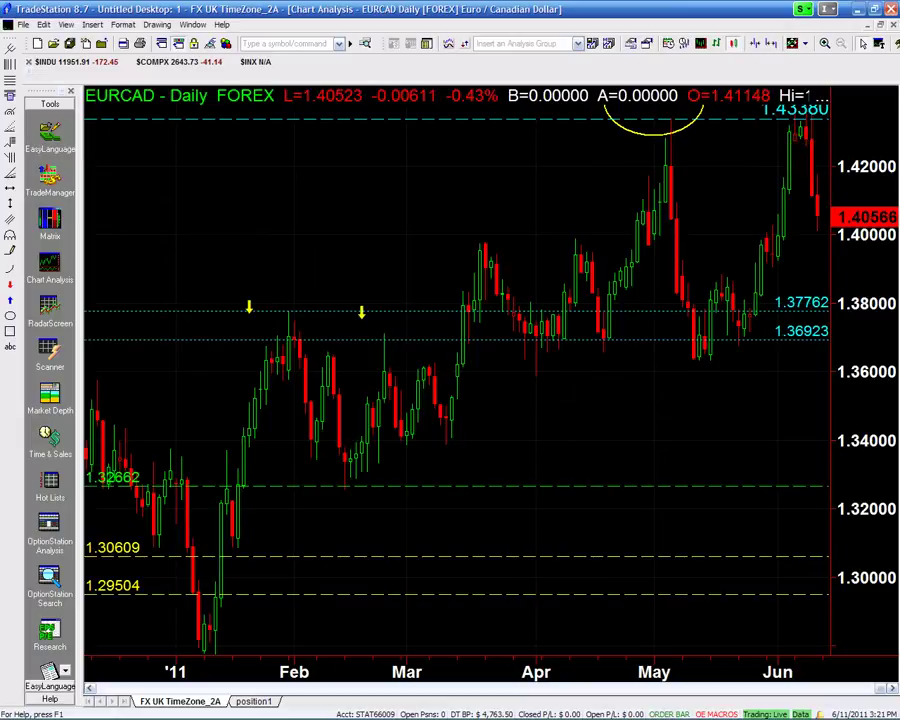
Read the price data of the latest EURCAD daily bar and compare it with the longer-term price range.
key(ctrl+r)
mouse_move(818, 252)
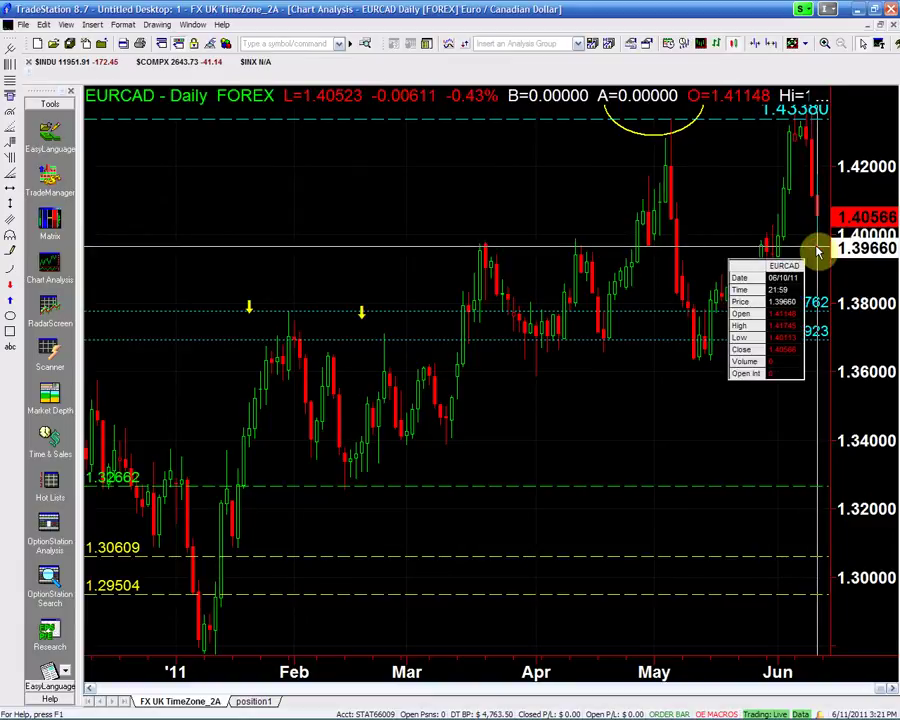
click(812, 240)
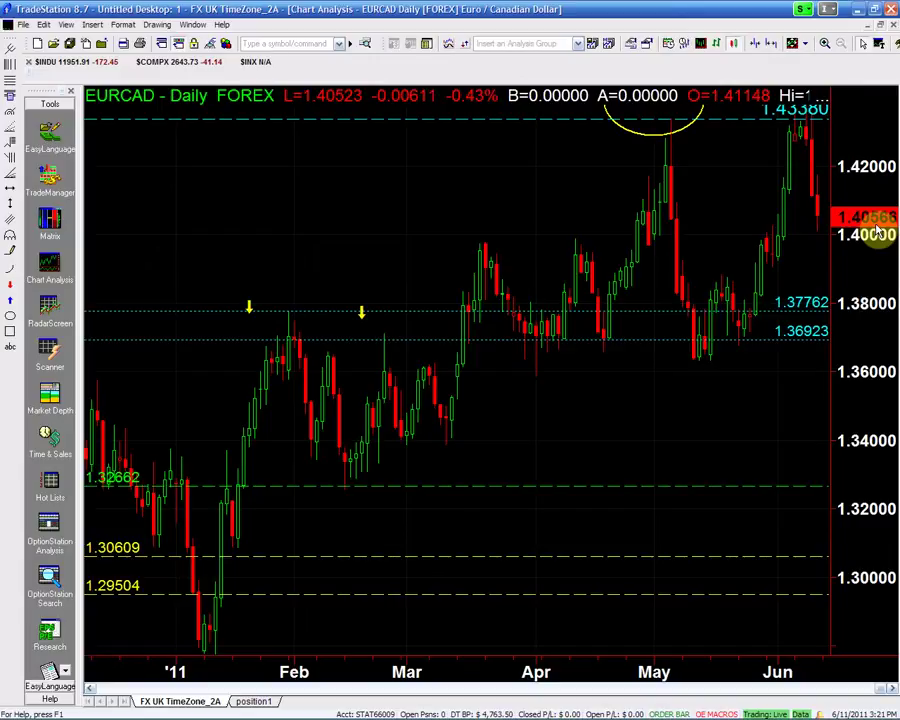
scroll(876, 232, down, 5)
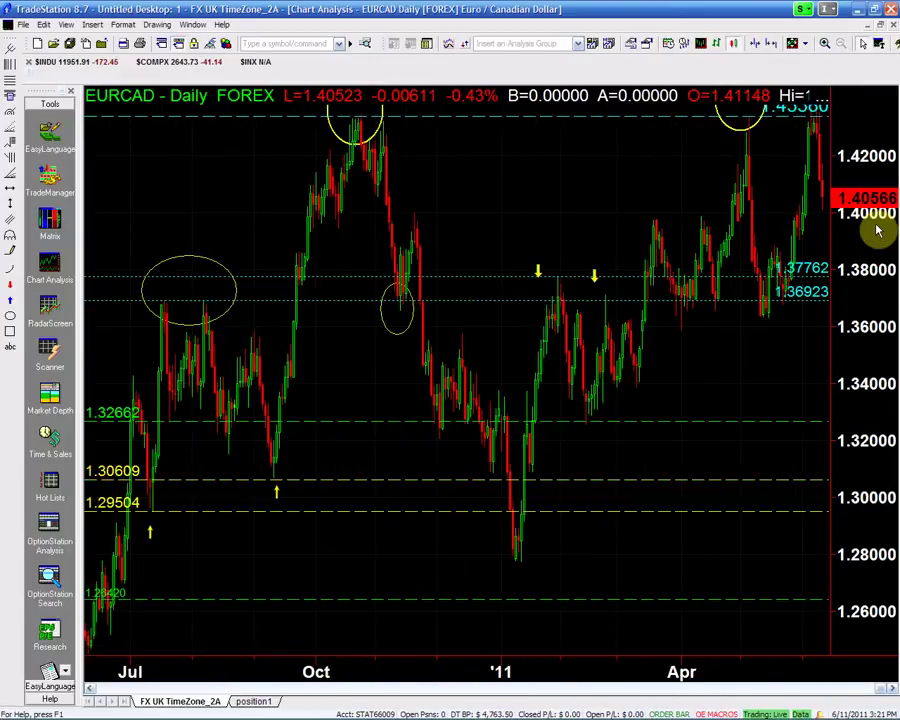
scroll(876, 232, down, 2)
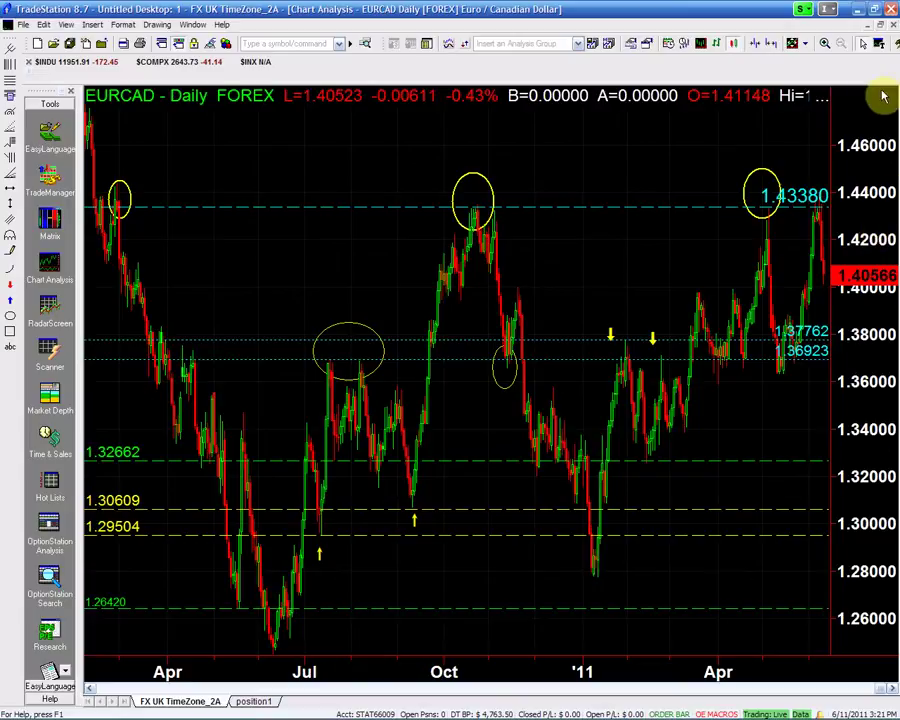
click(882, 25)
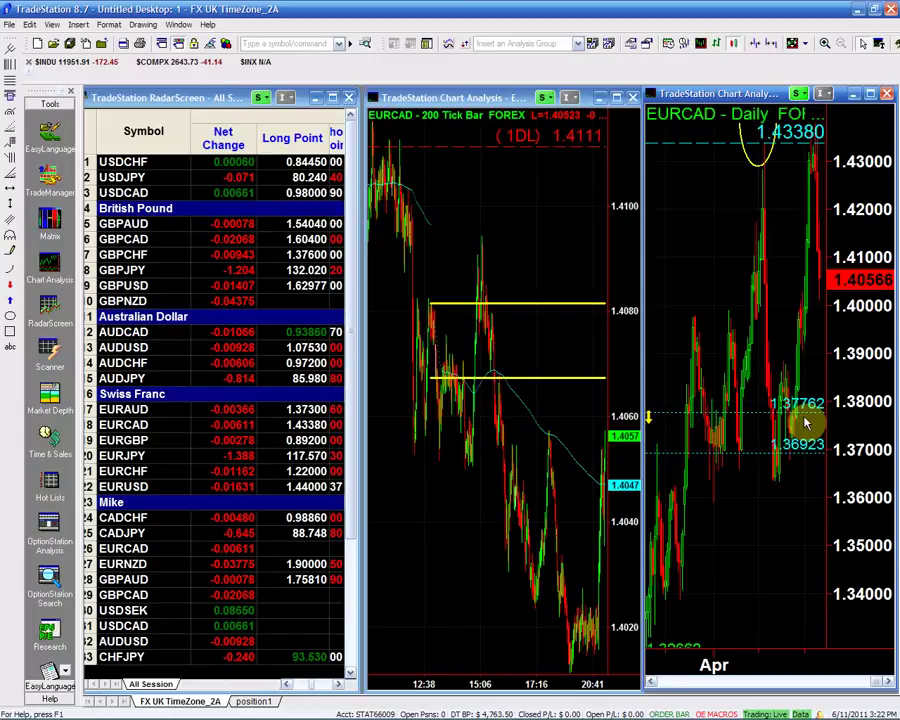
Check the enlarged EURCAD 200 tick chart and set ShortPoint to 1.40100 in EURCAD's McDady RadarScreen indicator inputs.
click(617, 99)
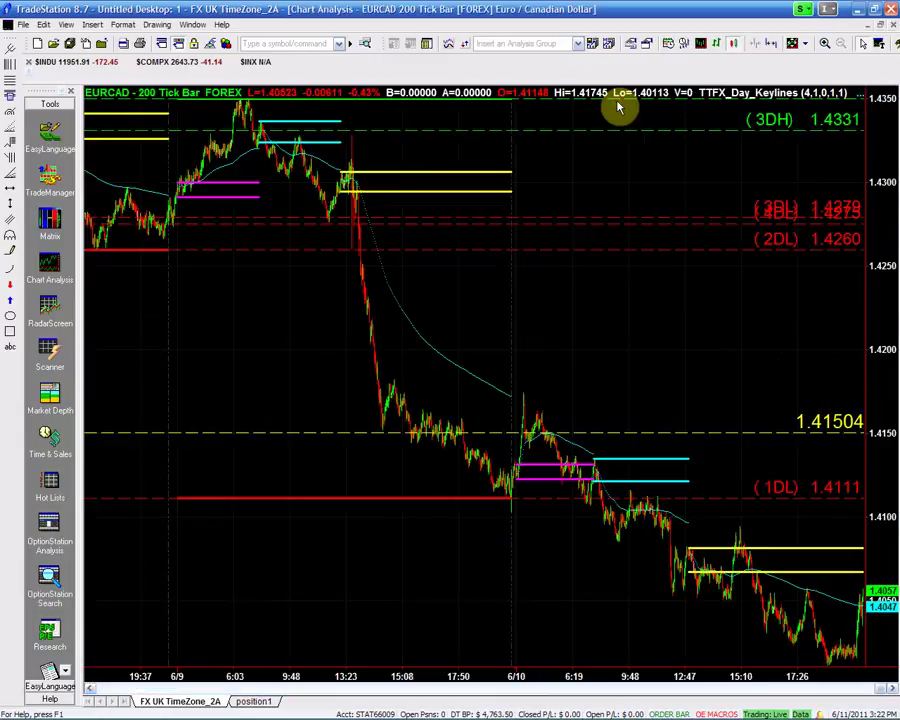
click(877, 25)
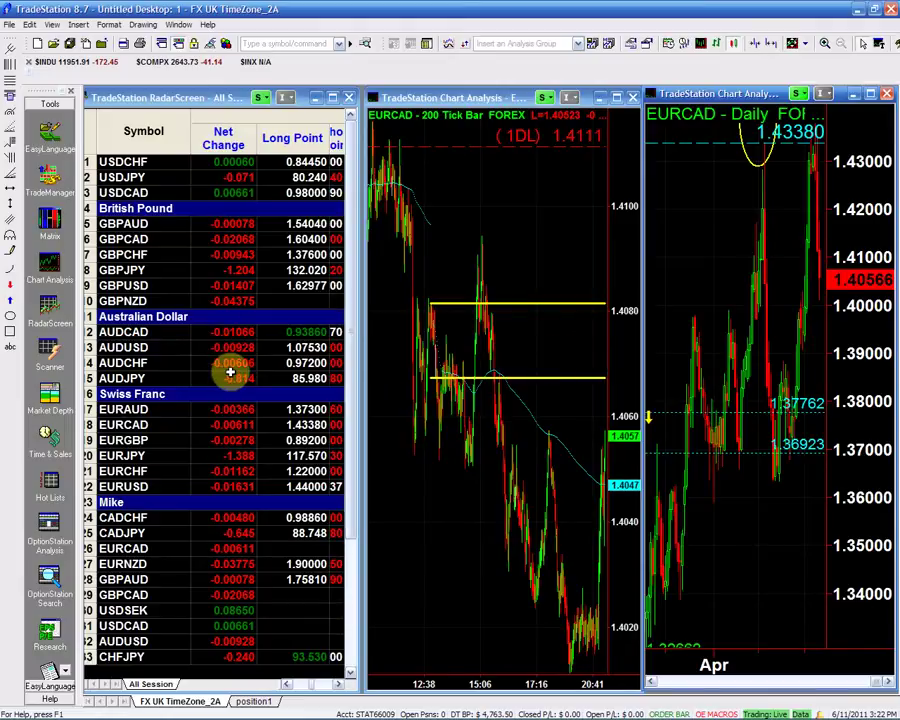
click(270, 428)
double_click(270, 428)
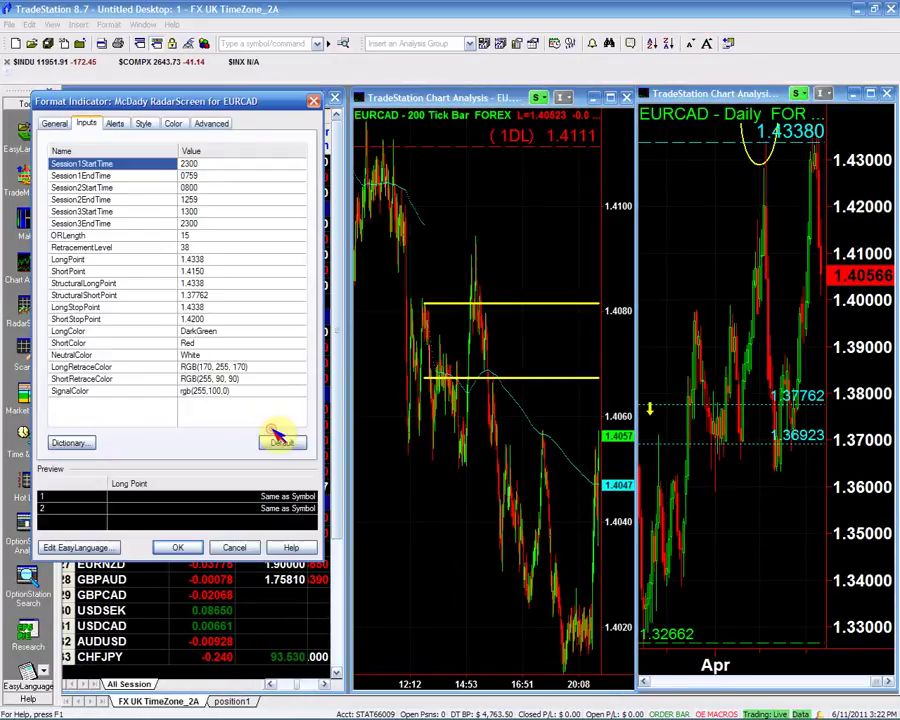
click(222, 273)
key(BackSpace)
key(BackSpace)
key(BackSpace)
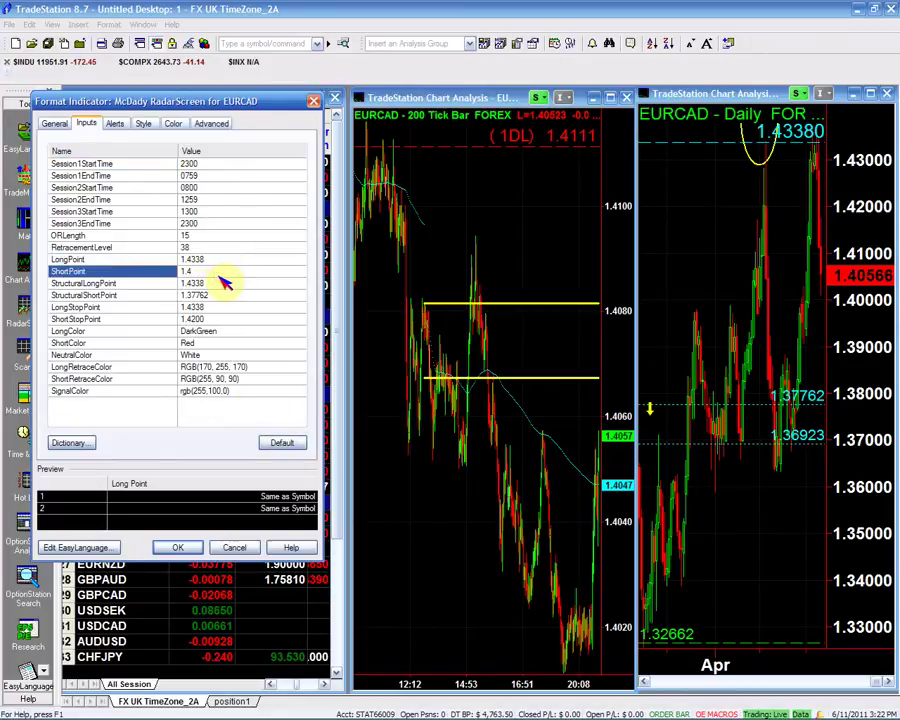
text(0)
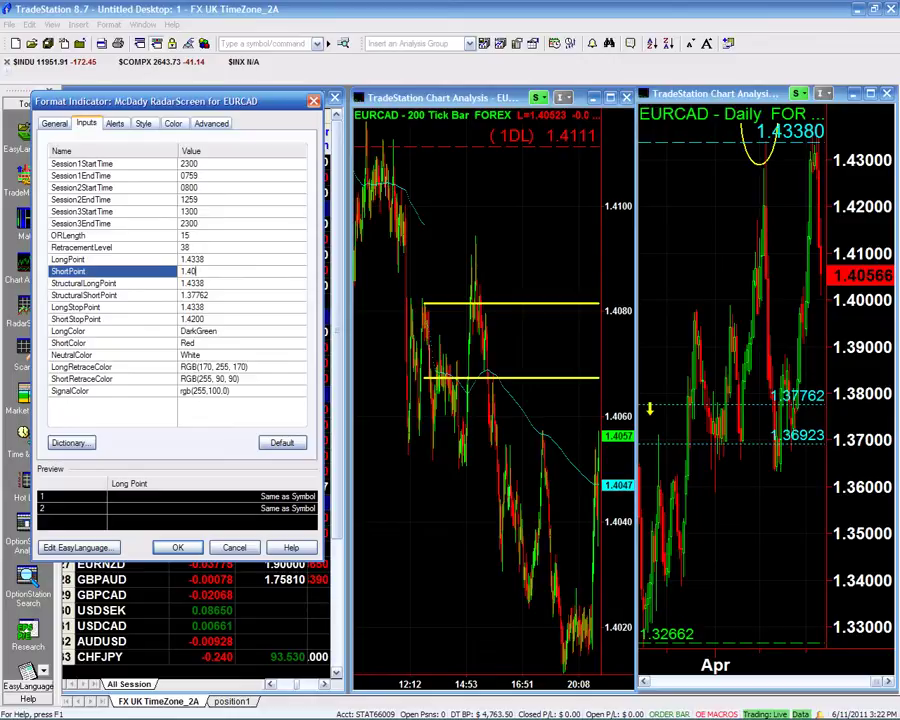
text(100)
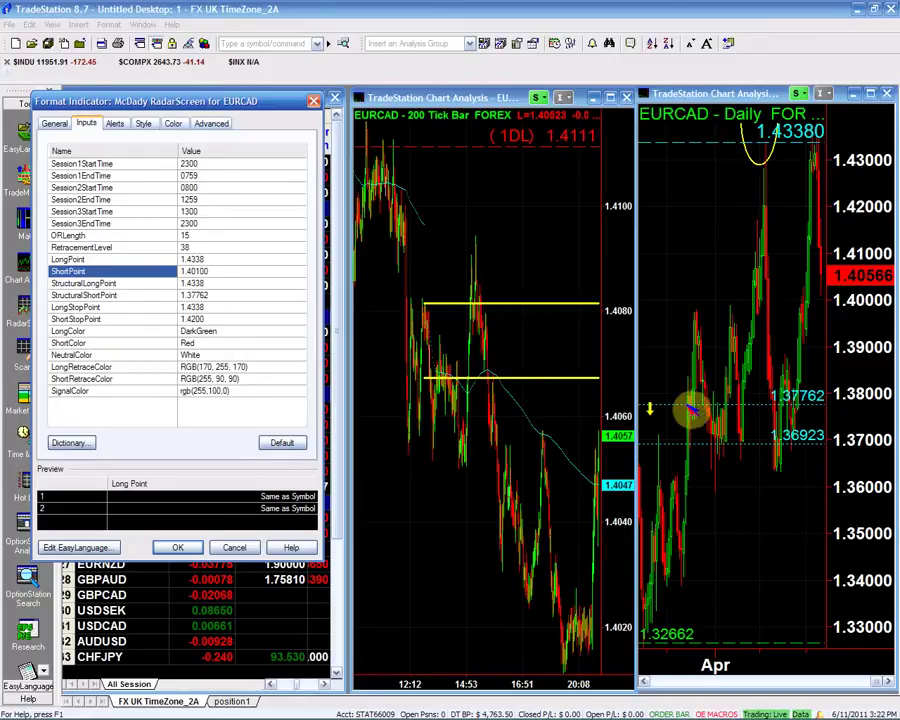
Set EURCAD's LongStopPoint to 1.4047 and apply the indicator settings.
click(238, 297)
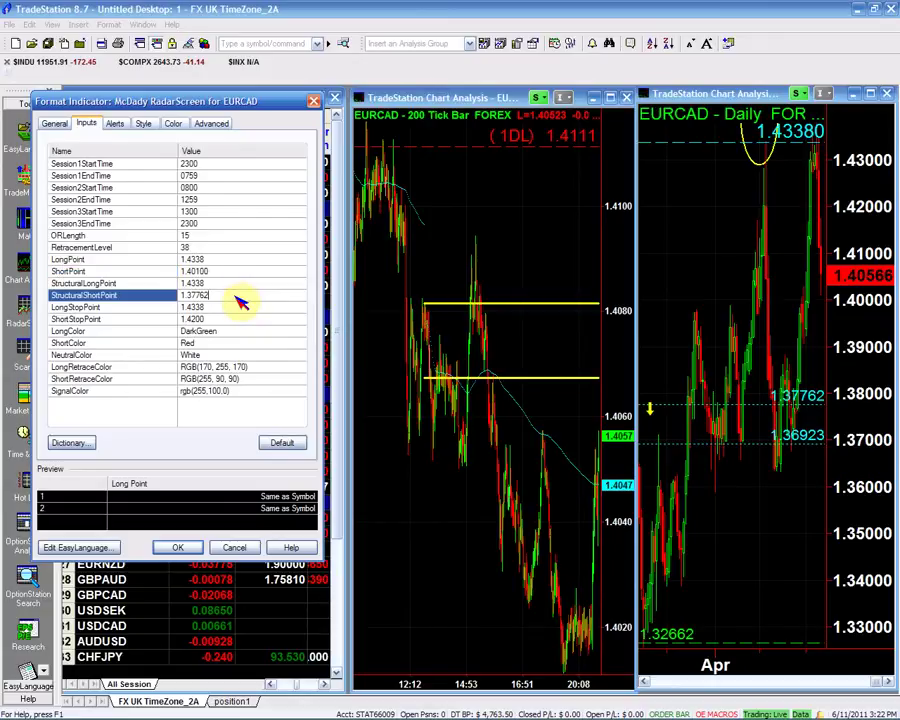
click(233, 287)
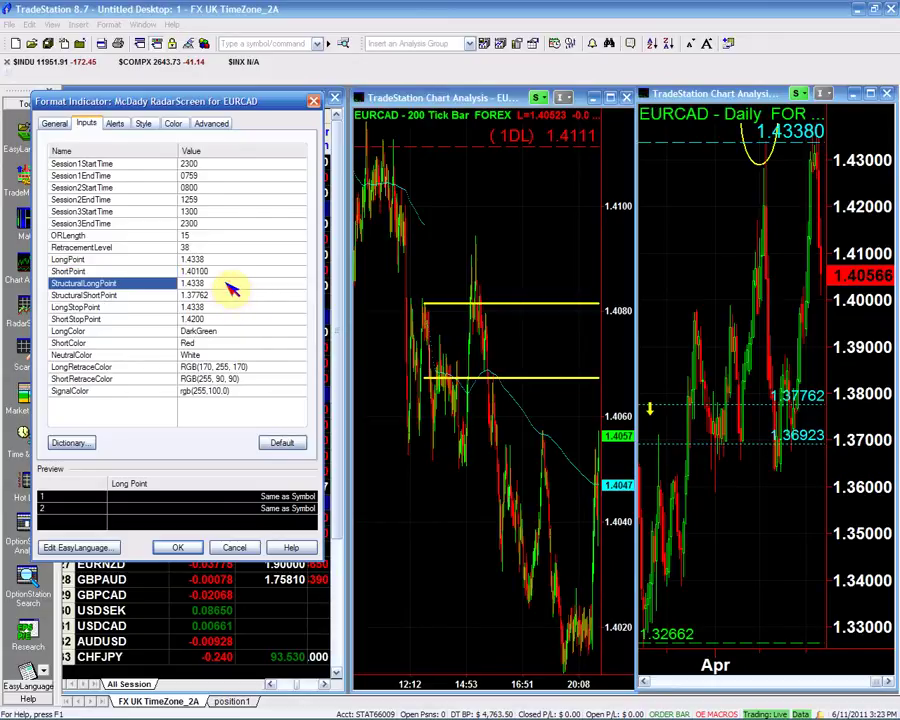
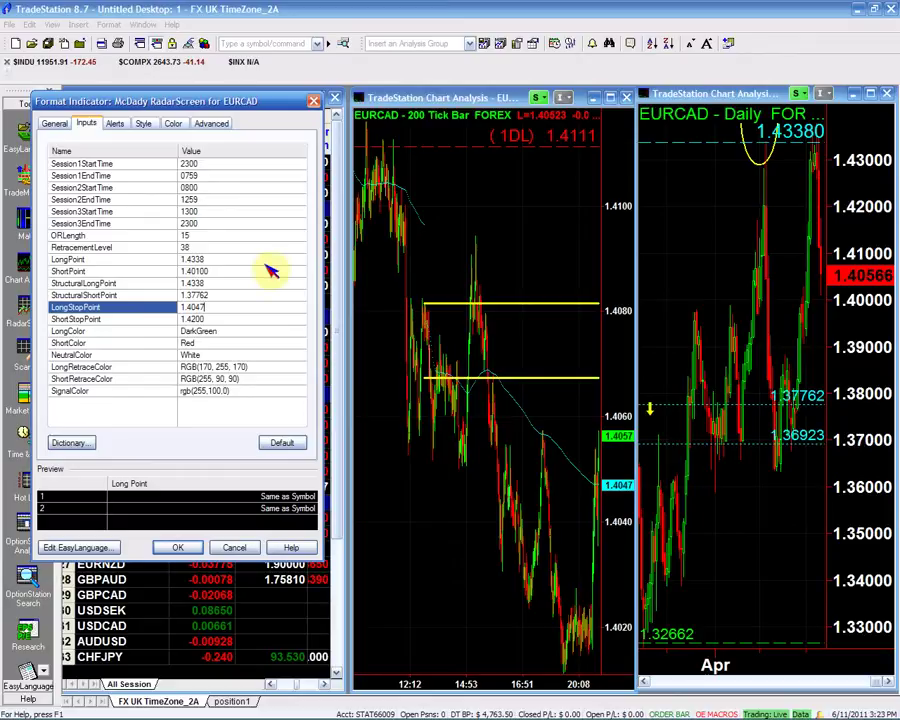
click(229, 273)
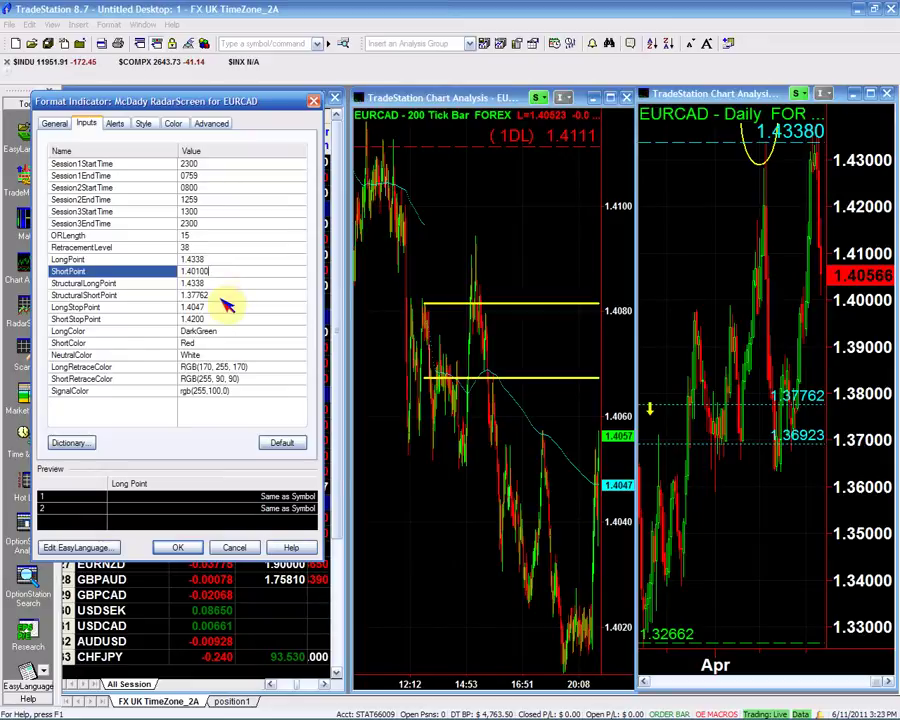
click(222, 308)
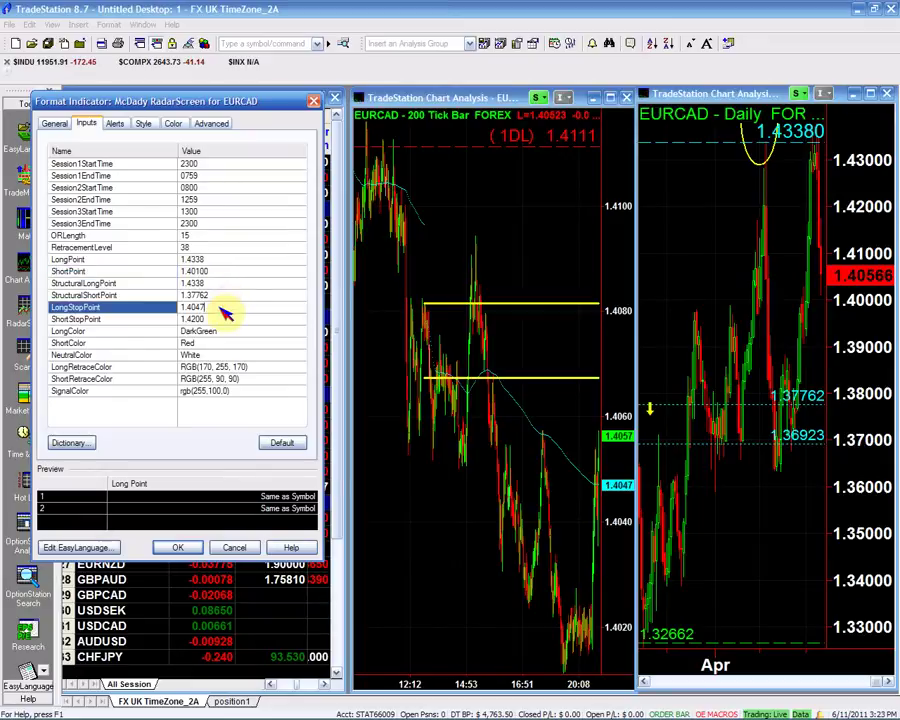
click(180, 547)
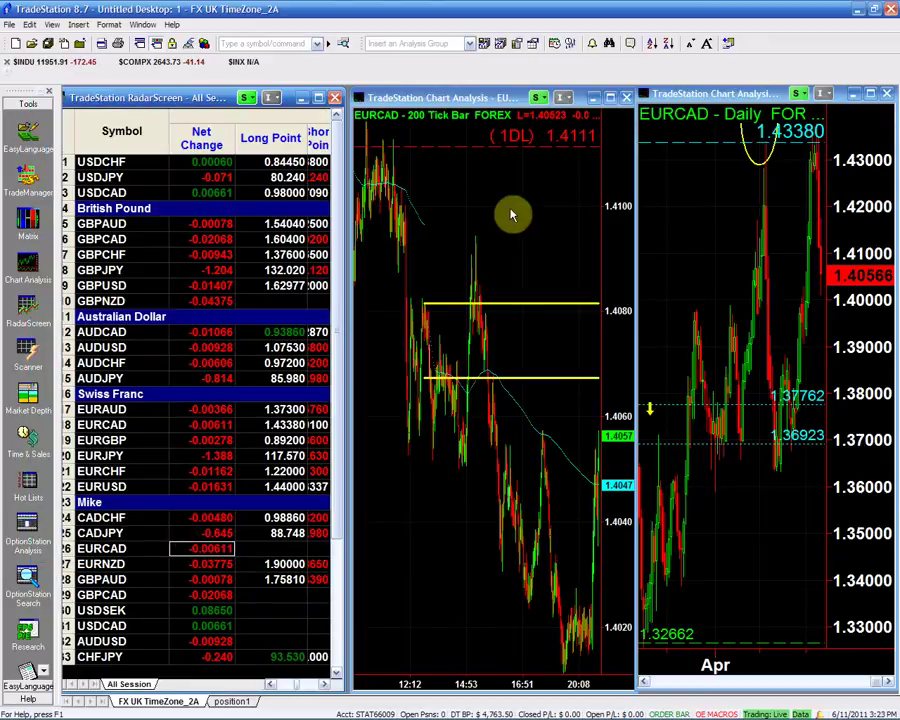
Check the key lines on the EURCAD 200 tick chart and set the indicator's LongPoint for EURCAD to 1.4111.
click(611, 97)
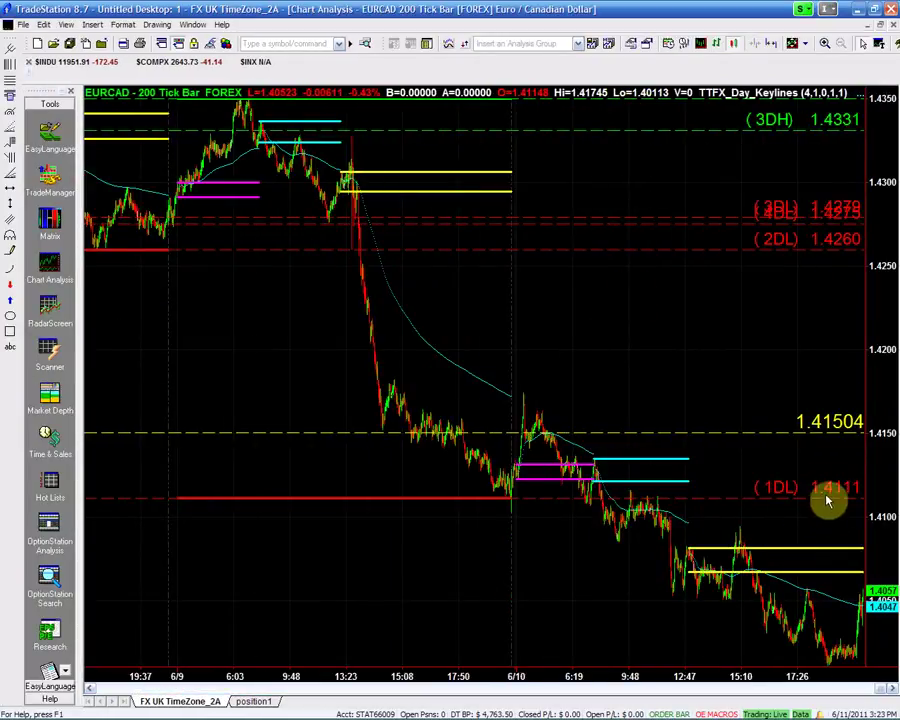
click(876, 25)
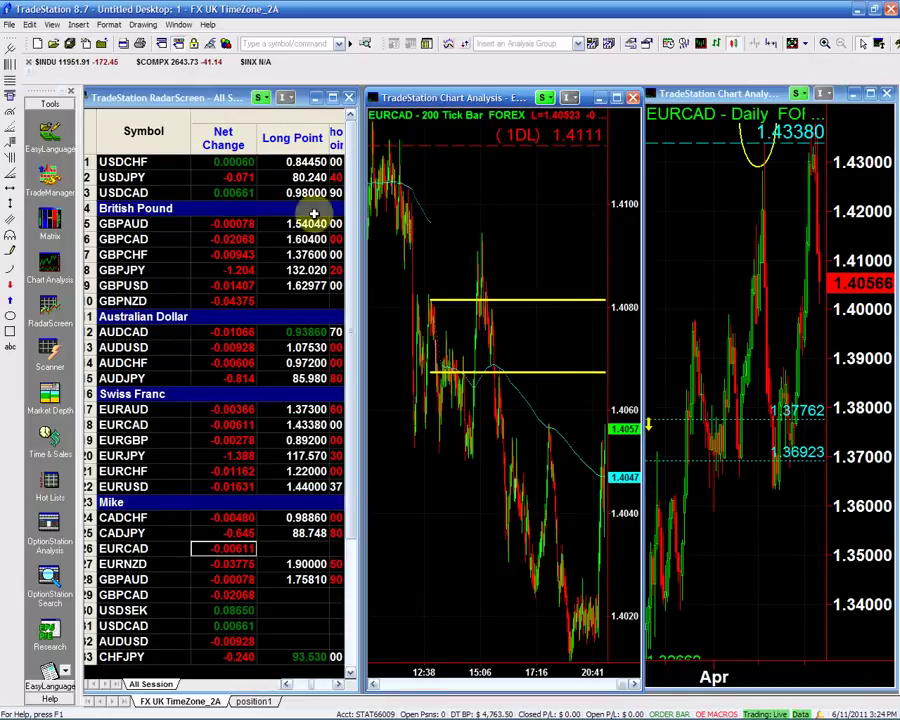
double_click(310, 425)
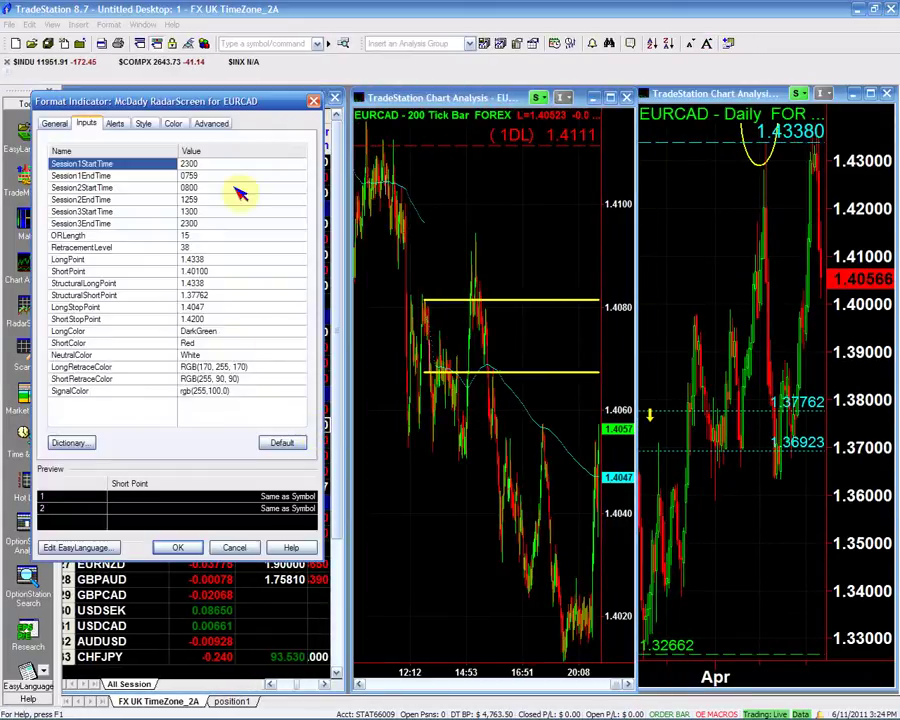
click(229, 261)
key(BackSpace)
key(BackSpace)
key(BackSpace)
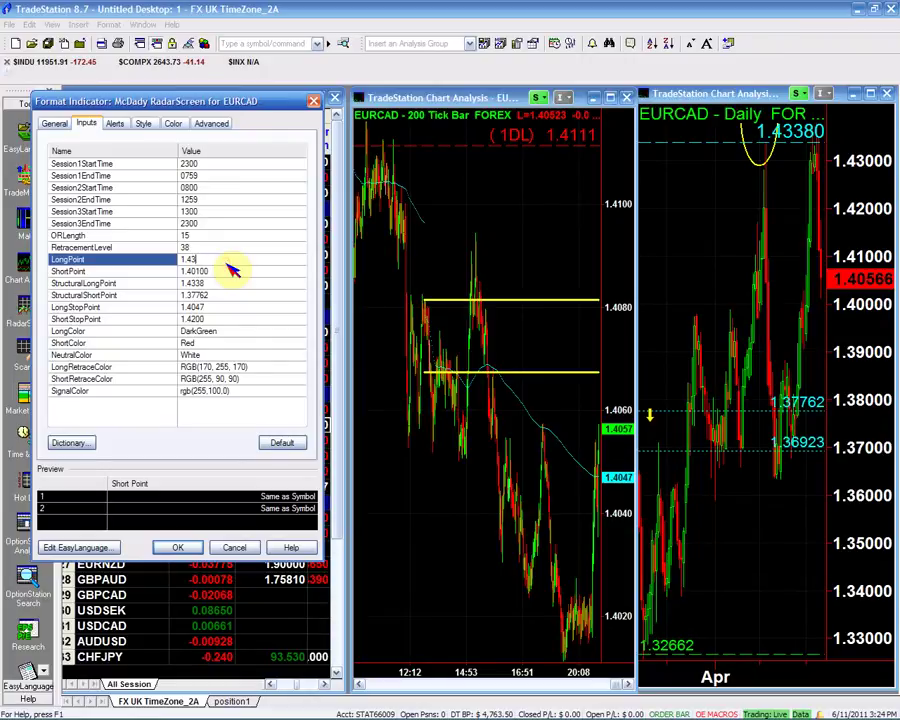
text(111)
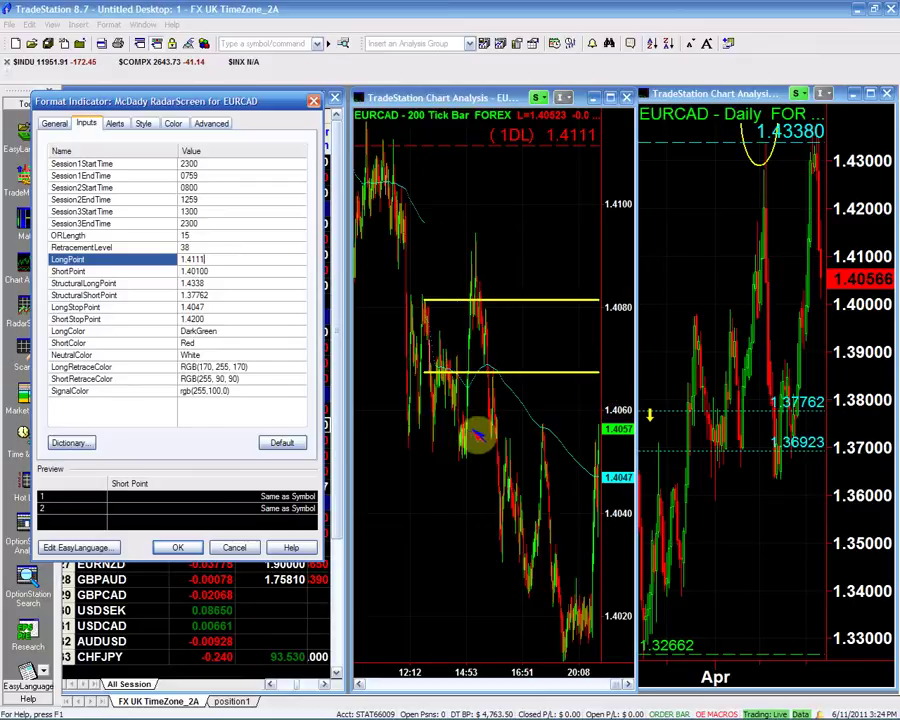
Set EURCAD's ShortStopPoint to 1.4070 in the indicator inputs.
click(222, 319)
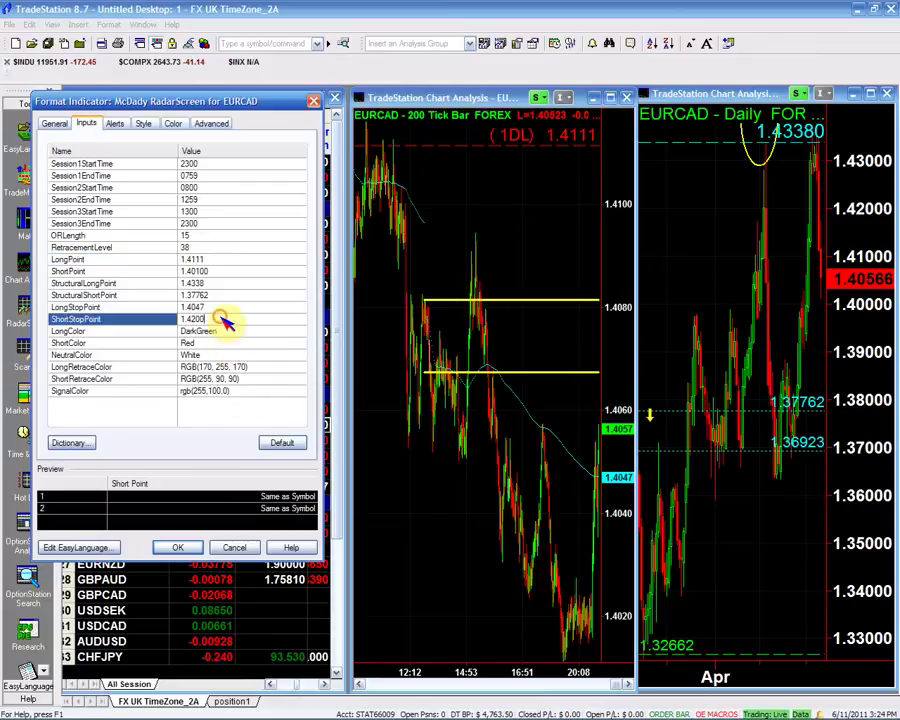
key(BackSpace)
key(BackSpace)
key(BackSpace)
text(070)
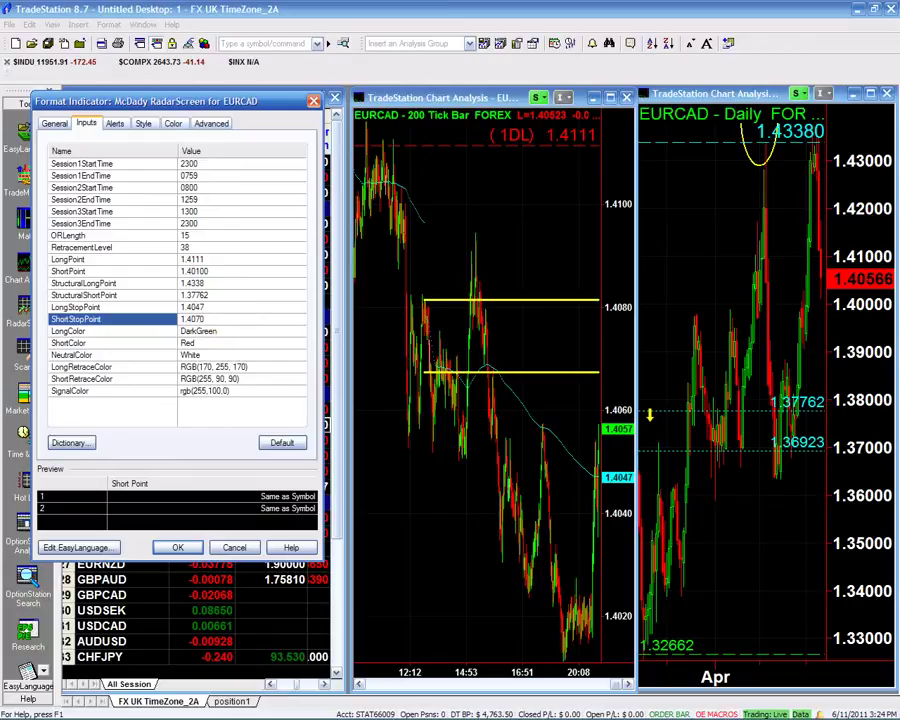
Apply EURCAD's McDady RadarScreen indicator settings and maximize the RadarScreen window.
click(178, 547)
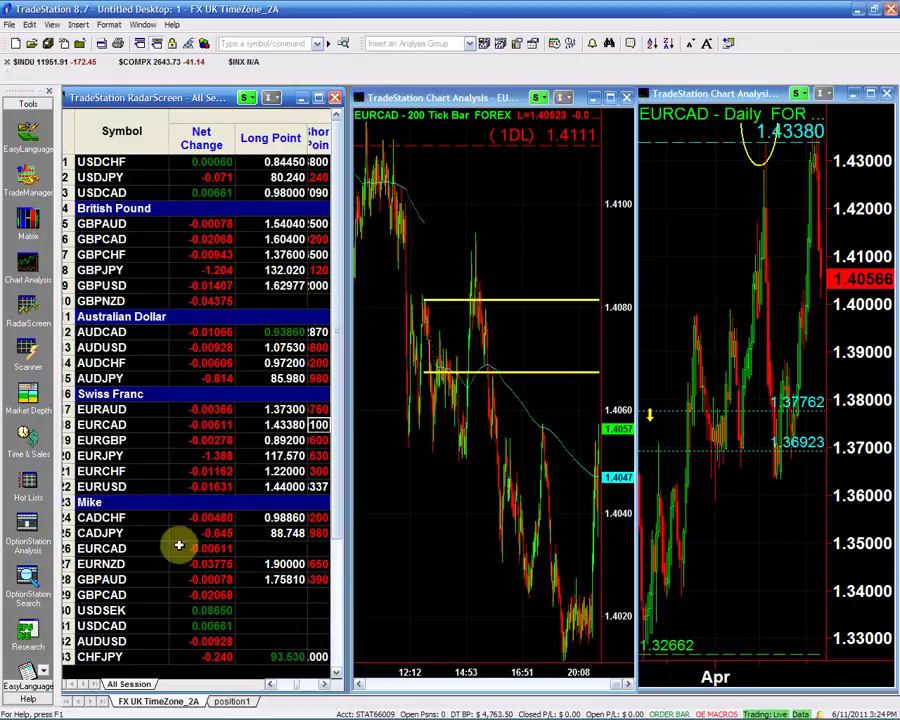
click(319, 97)
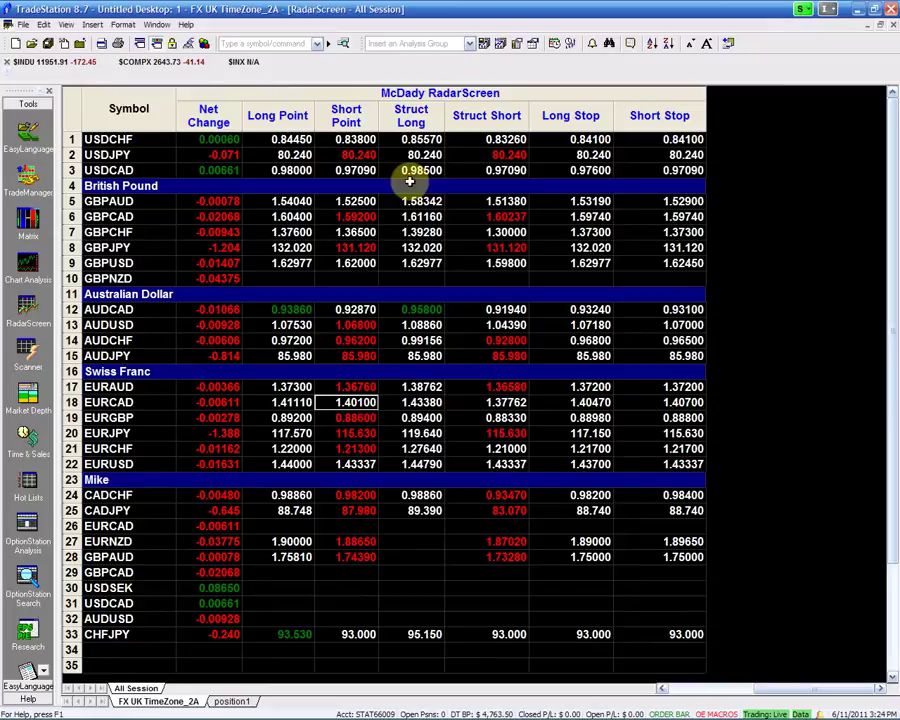
Review EURCAD's long, short, structural and stop points in its Swiss Franc section row of the RadarScreen.
click(289, 401)
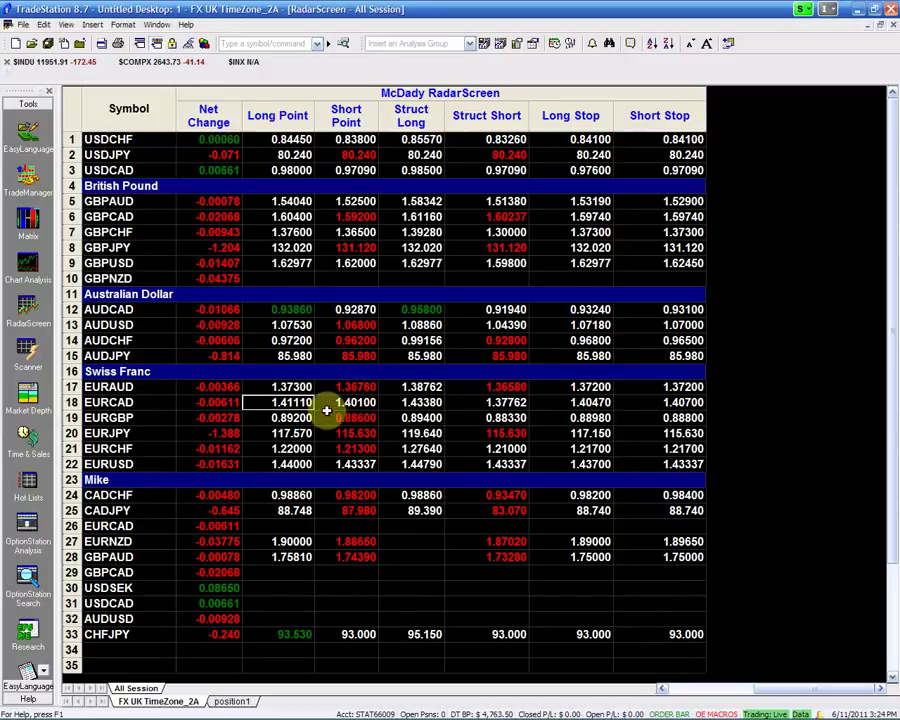
click(425, 401)
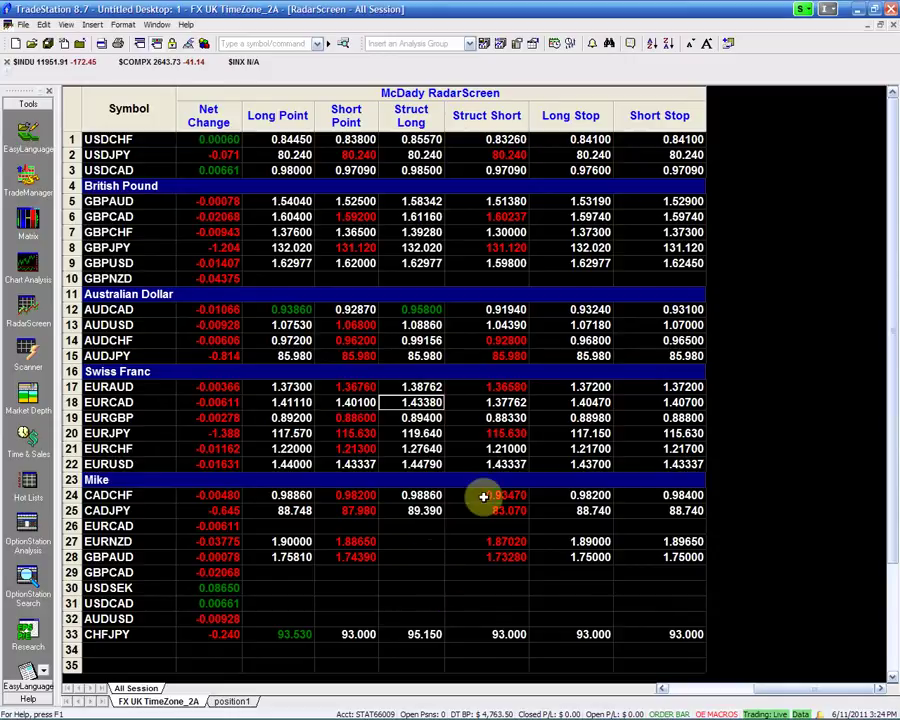
click(585, 402)
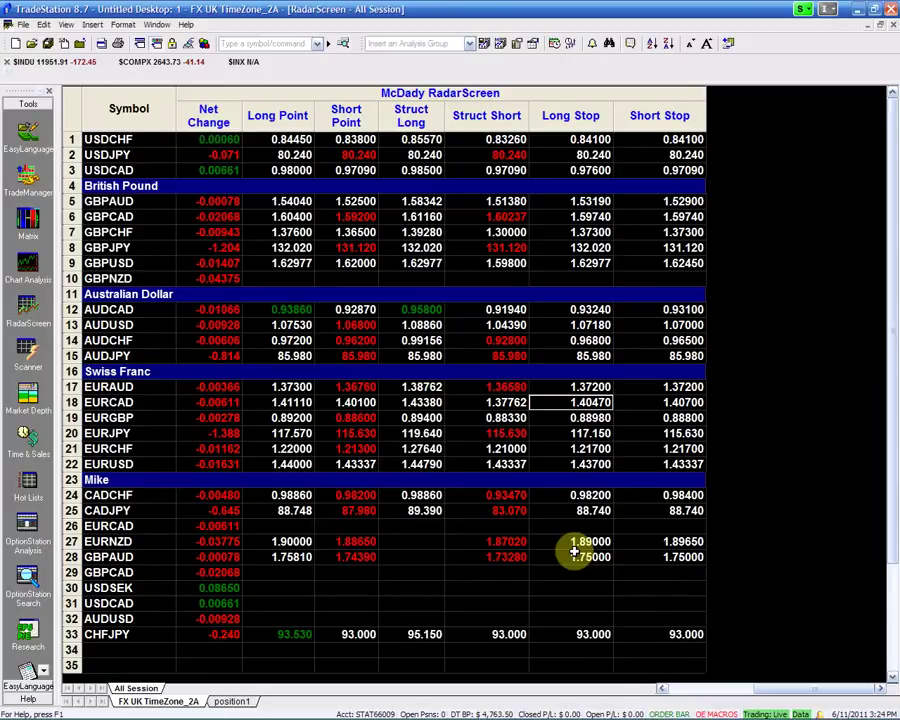
click(360, 404)
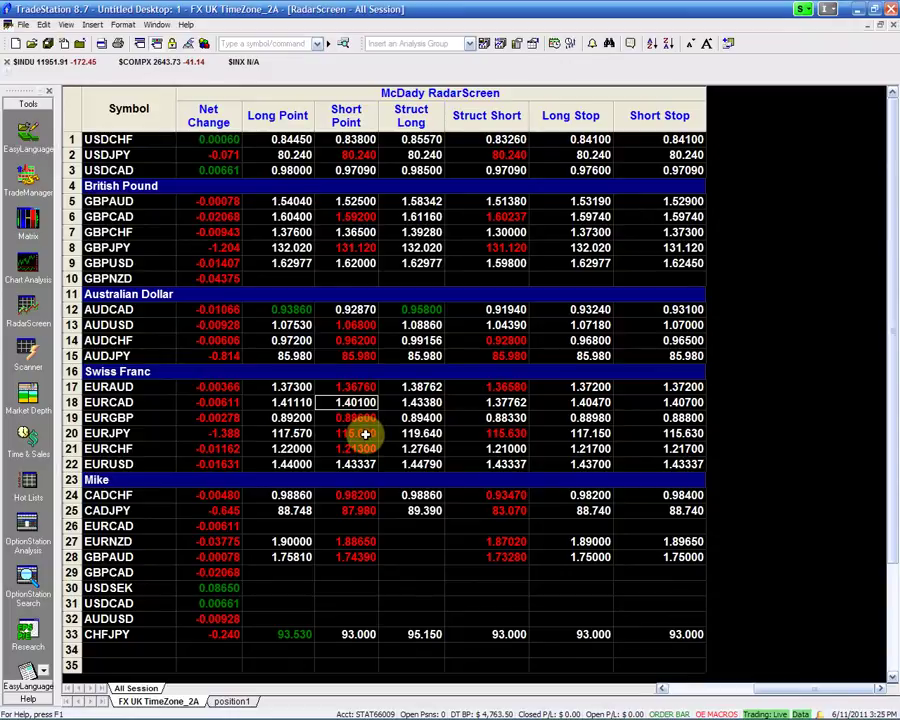
click(598, 401)
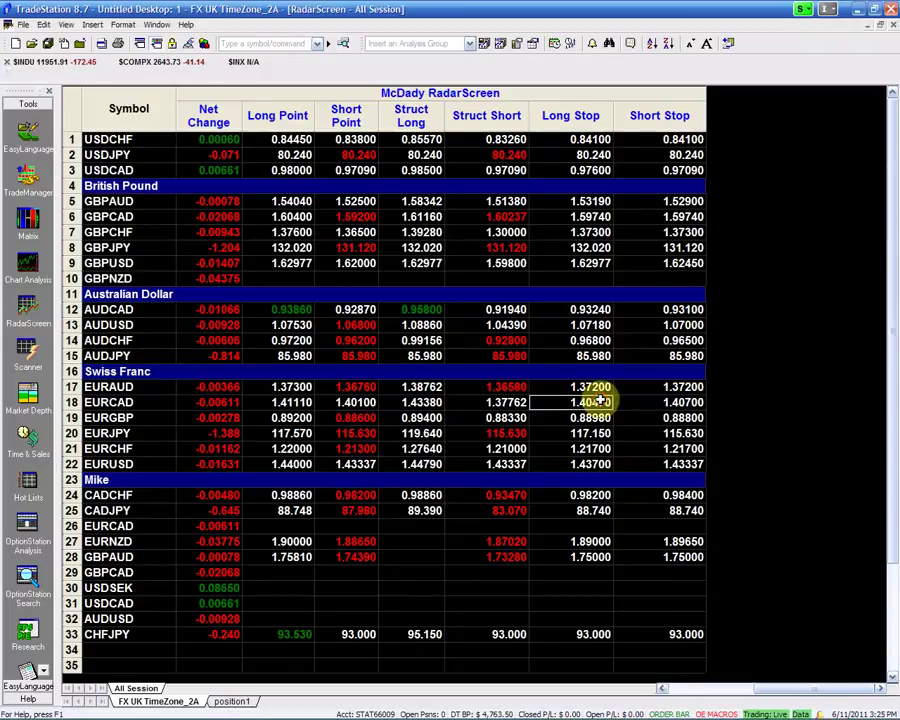
click(514, 402)
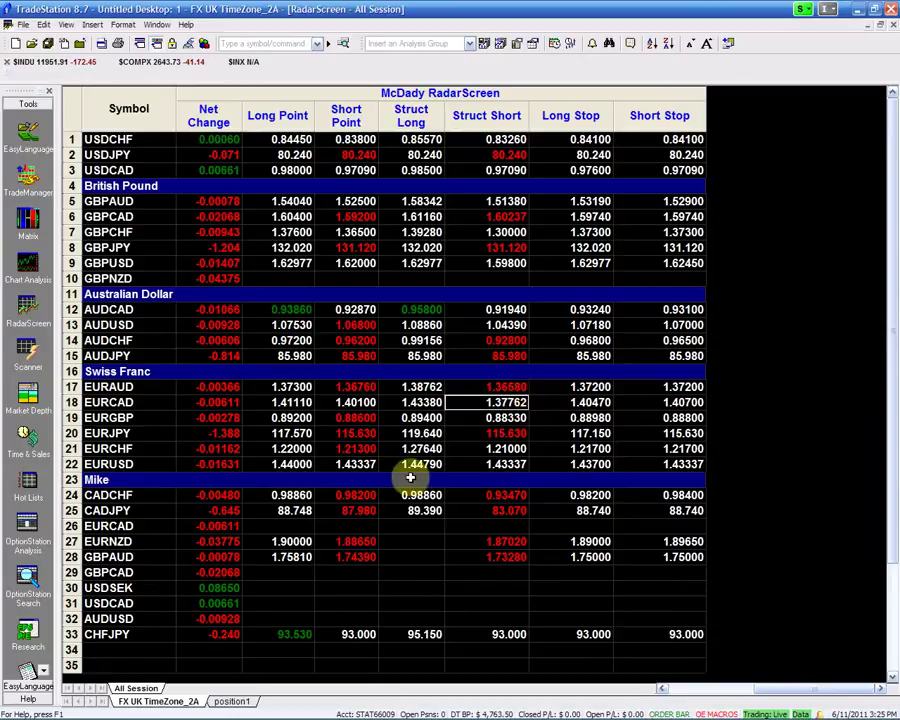
click(364, 403)
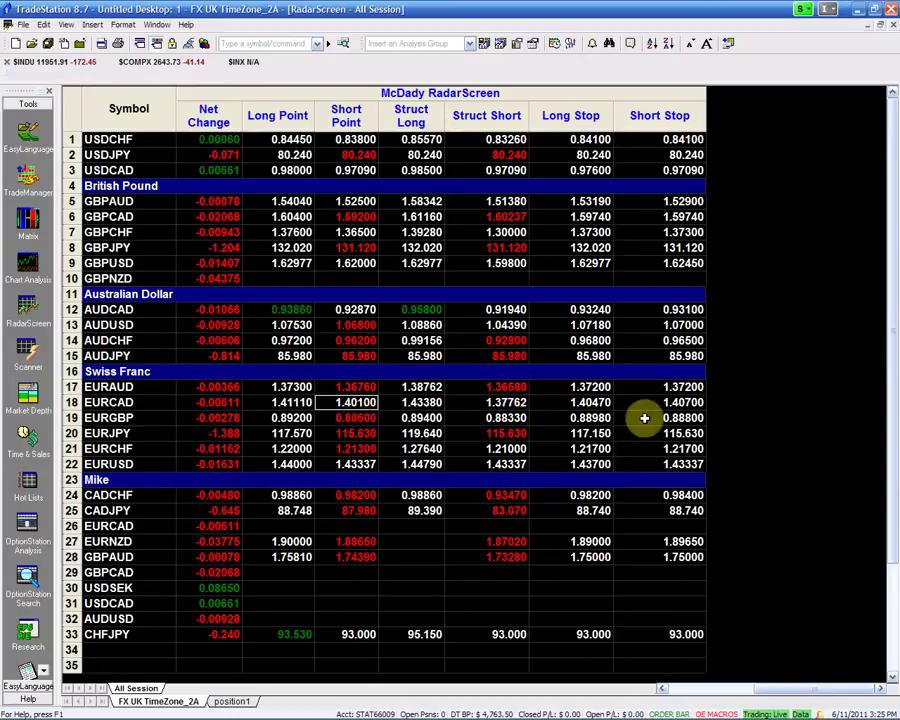
click(705, 398)
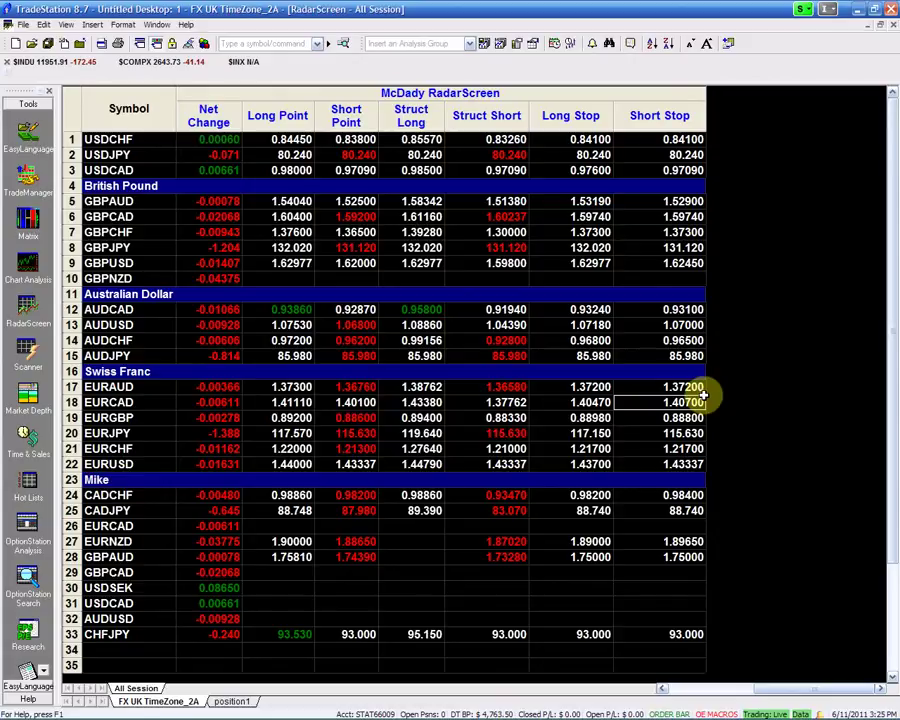